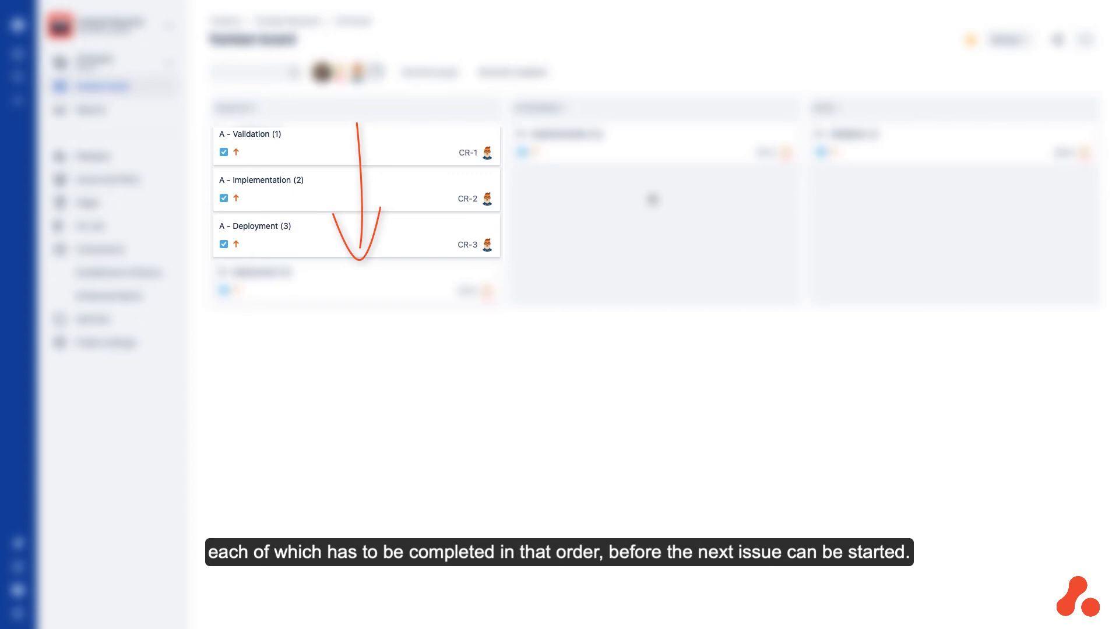
# Review CR-2's blocks and is-blocked-by links, then close its details.
pyautogui.click(404, 199)
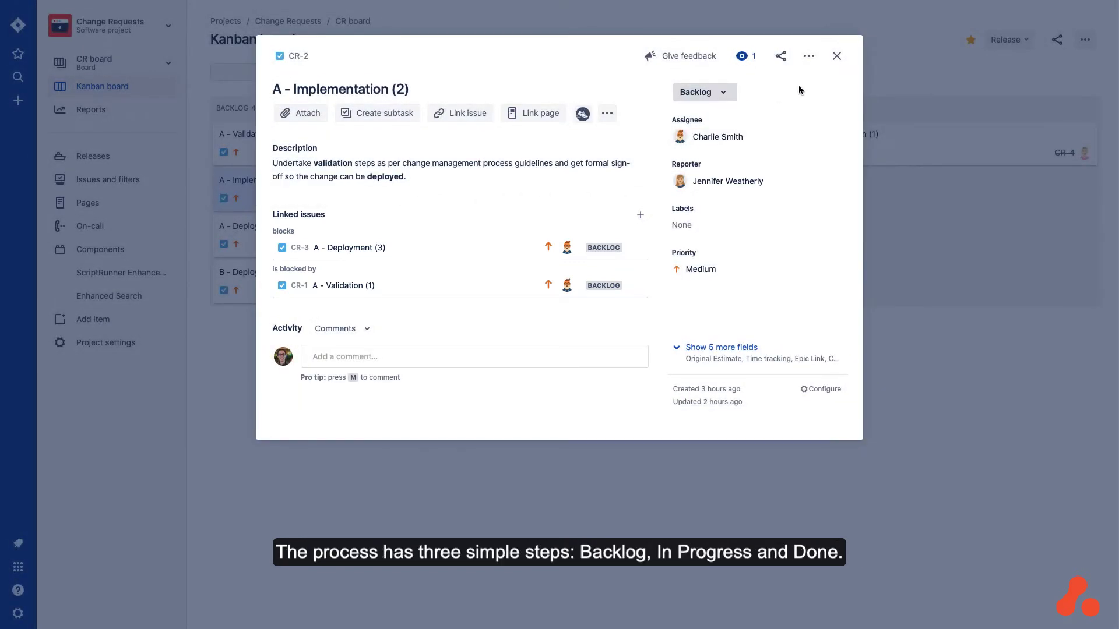
pyautogui.click(837, 60)
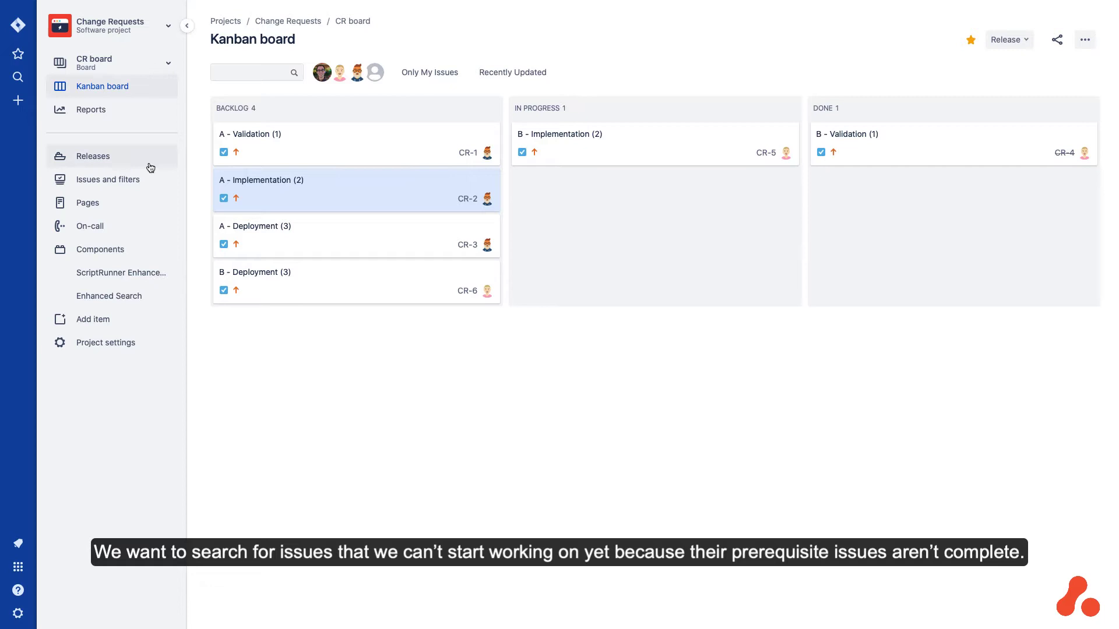
# Run the advanced search project = "CR" AND hasLinks = "is blocked by".
pyautogui.click(125, 179)
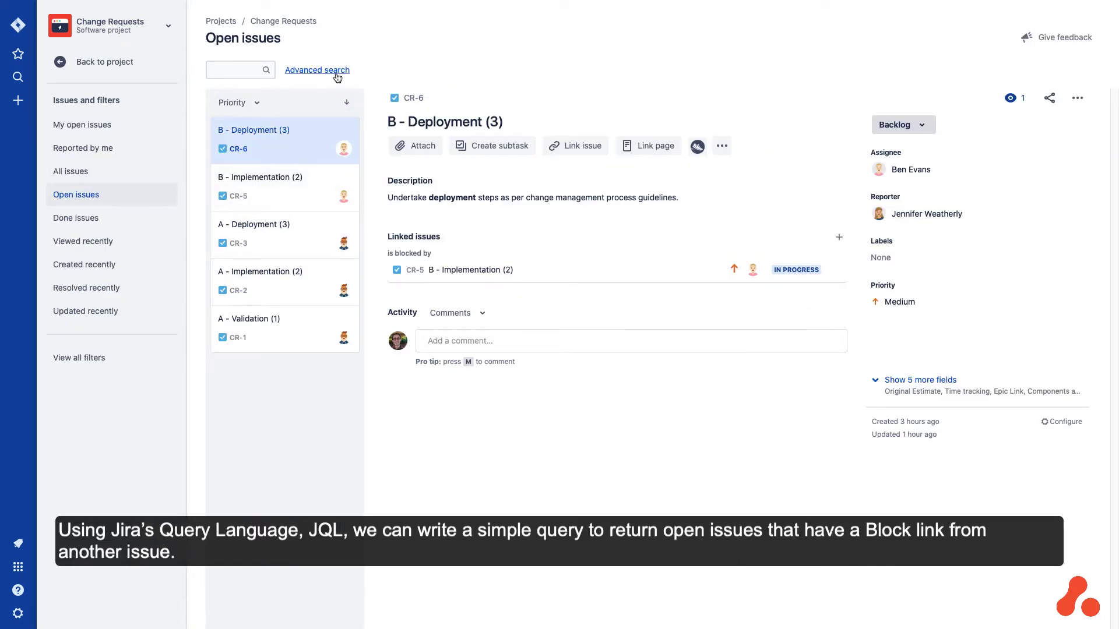
pyautogui.click(317, 70)
pyautogui.moveTo(302, 59); pyautogui.dragTo(475, 60)
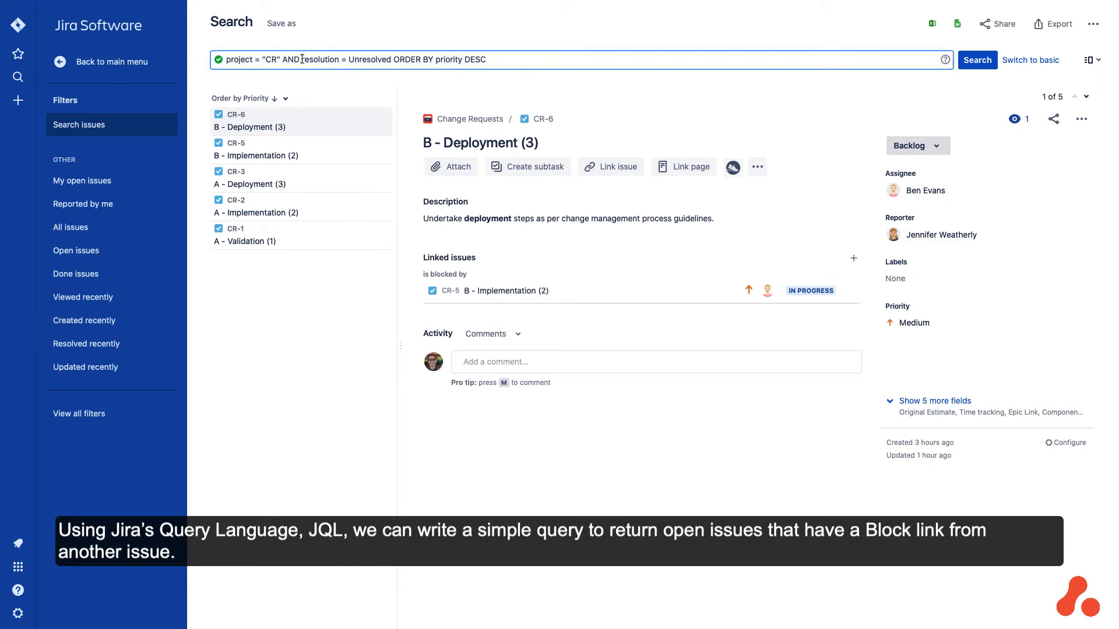
pyautogui.press('BackSpace')
pyautogui.write('hasLinks')
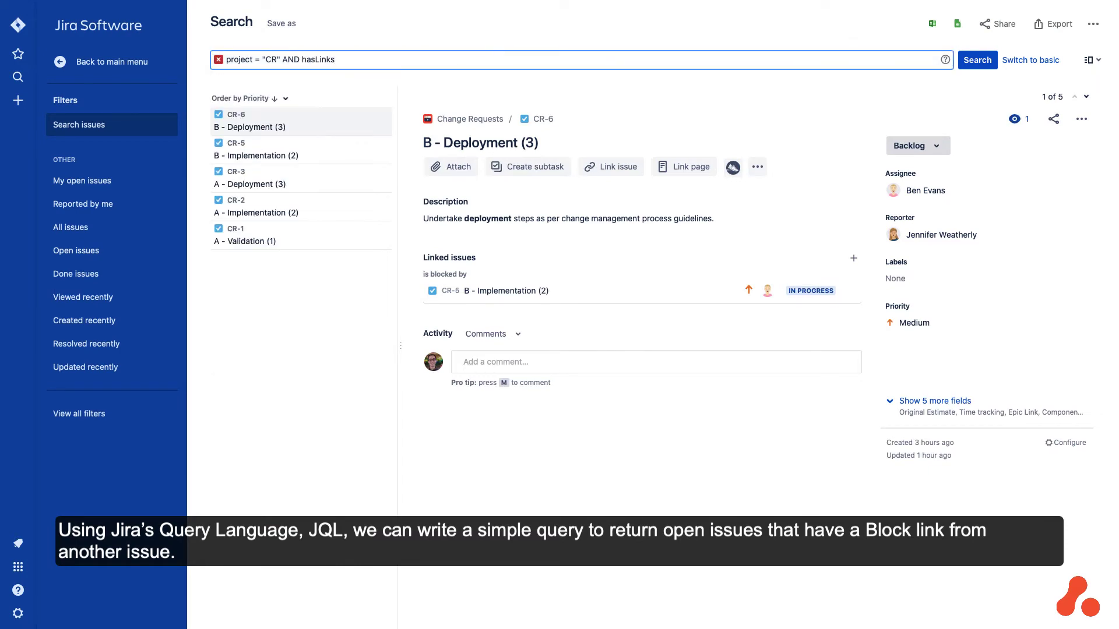
pyautogui.write(' = "')
pyautogui.press('Down')
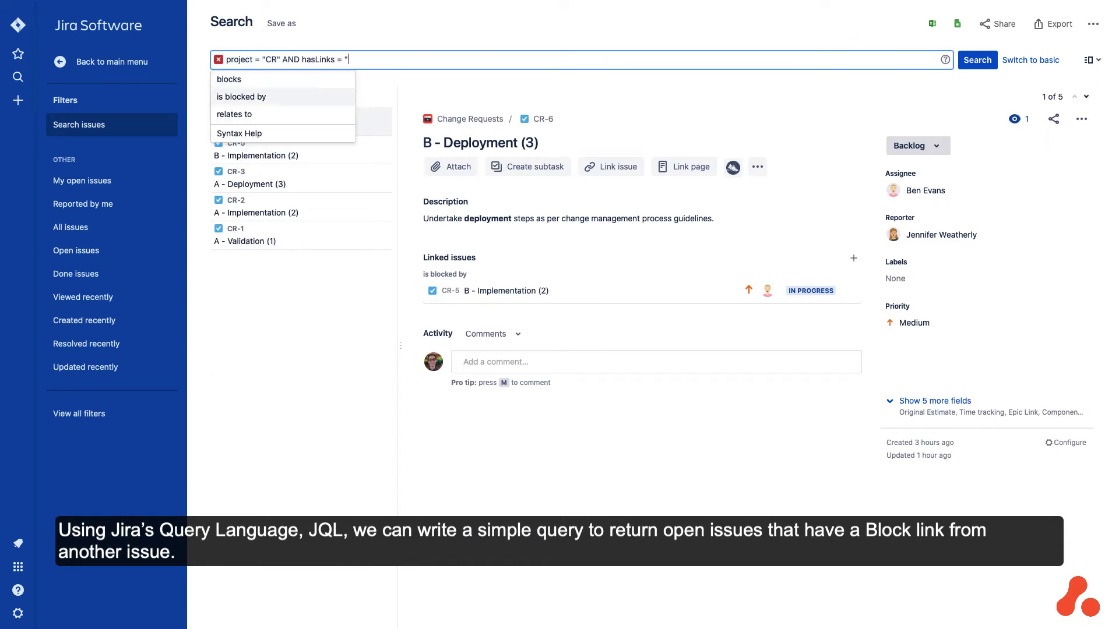
pyautogui.press('Return')
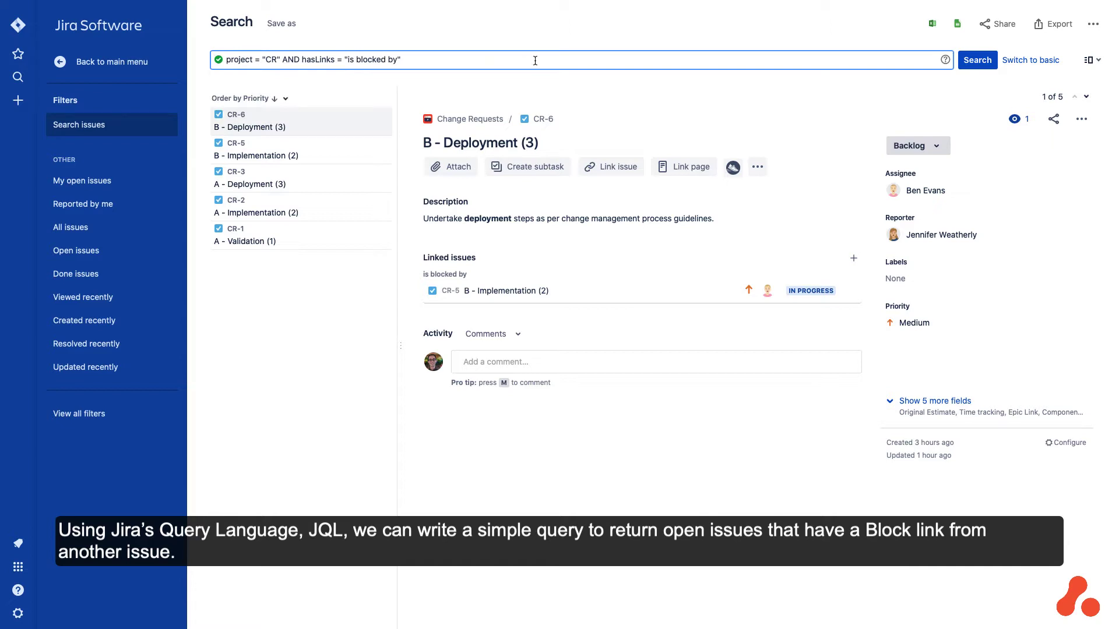
pyautogui.click(967, 60)
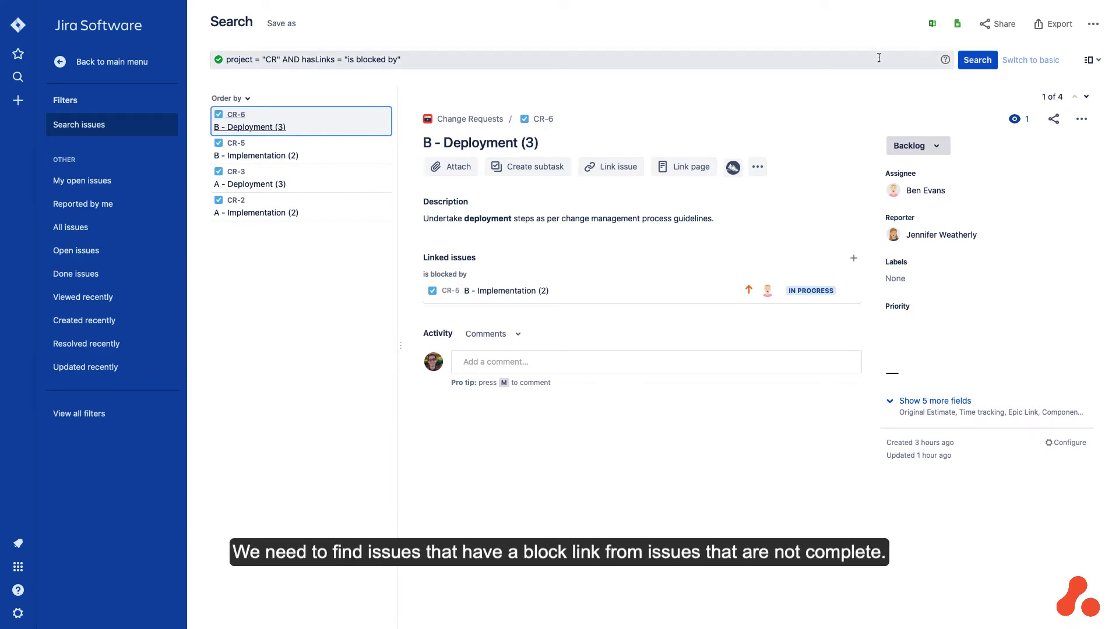
# In Enhanced Search, add linkedIssuesOf("project = "CR" and status not in (Done)", "blocks") to the query.
pyautogui.click(152, 64)
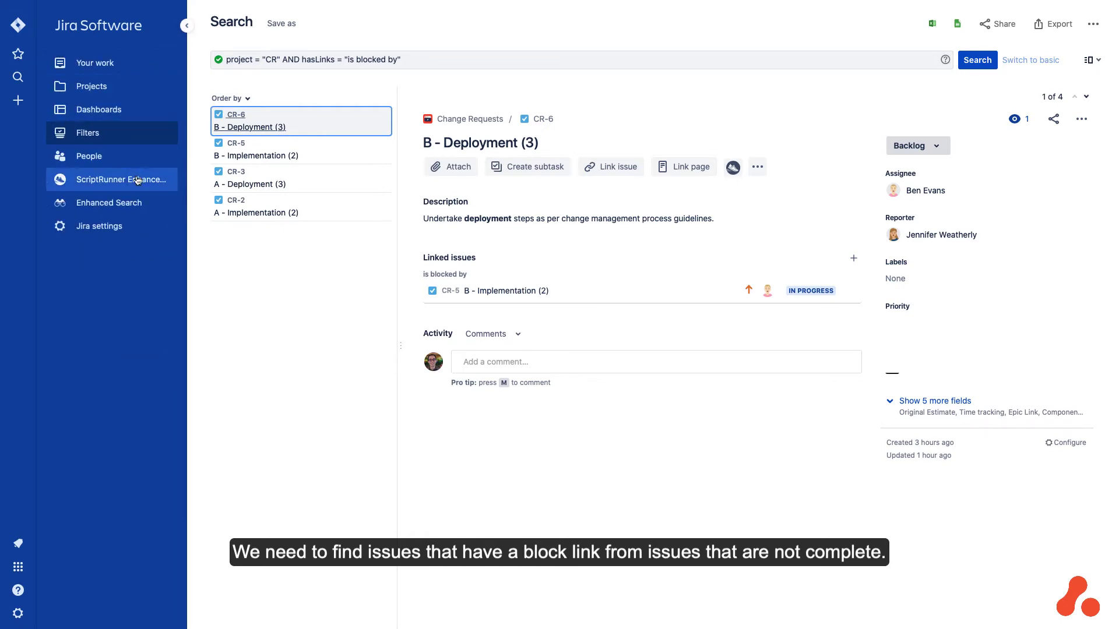
pyautogui.click(138, 203)
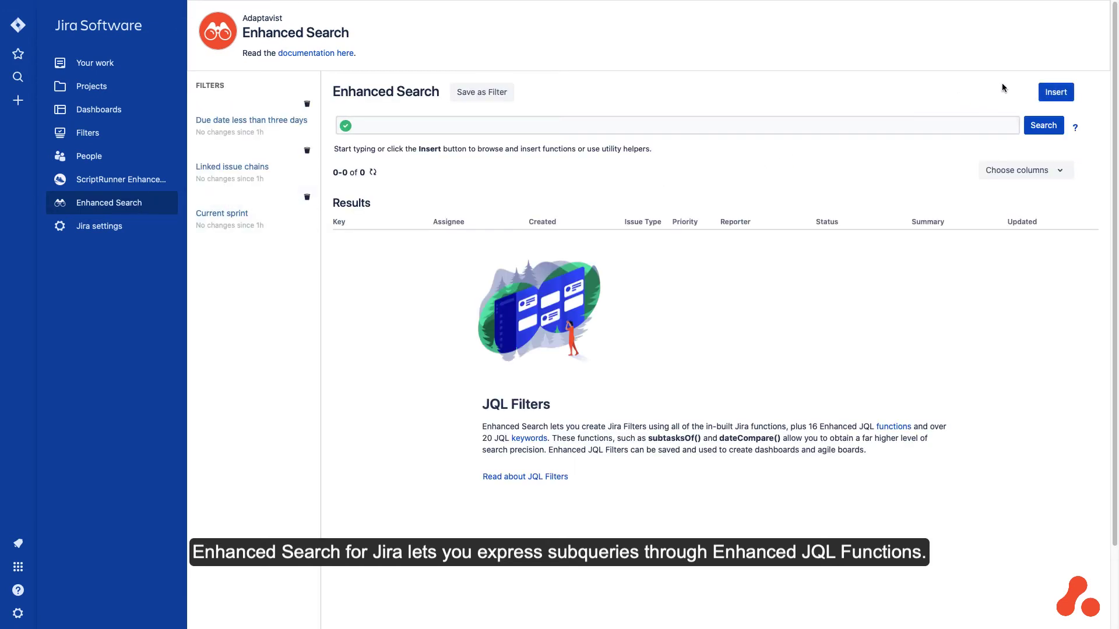
pyautogui.click(1050, 91)
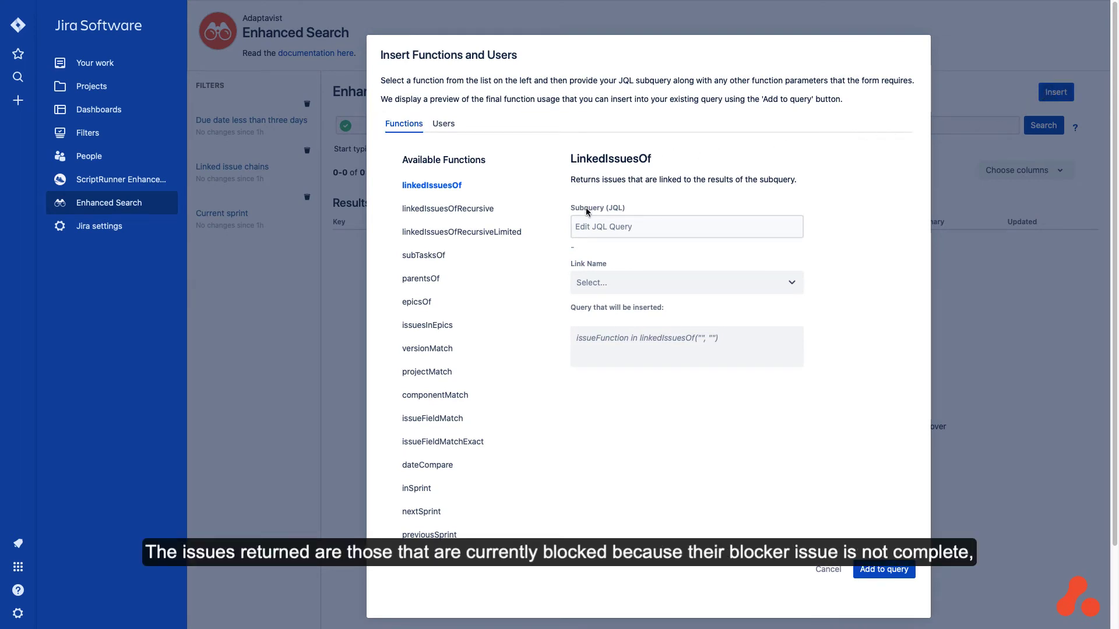
pyautogui.click(589, 226)
pyautogui.write('project = "C')
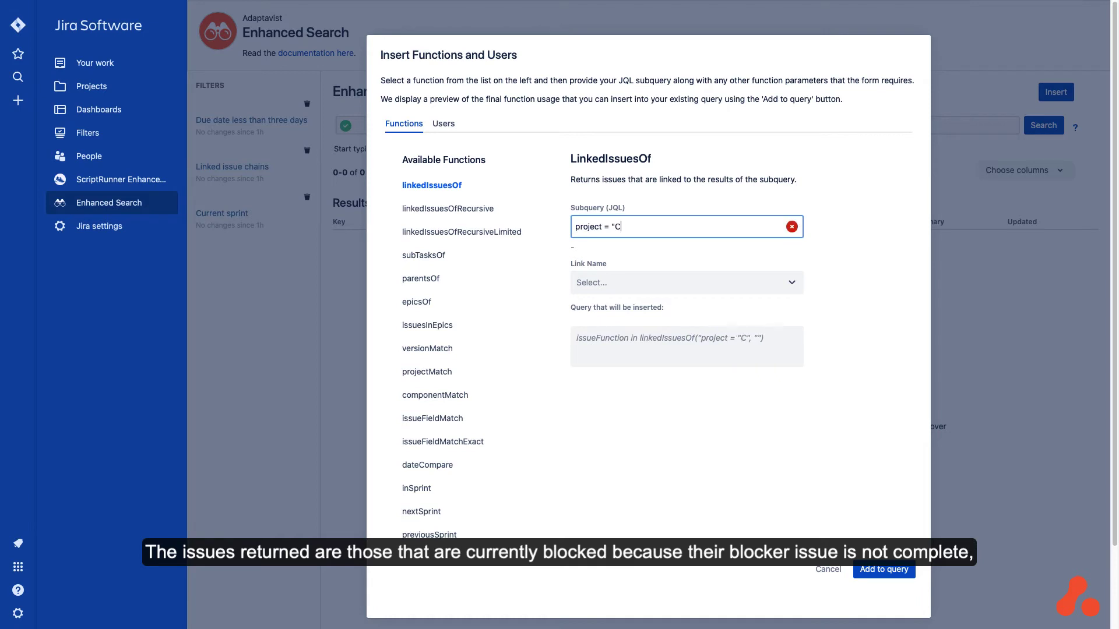
pyautogui.write('R" and status not in (Done)')
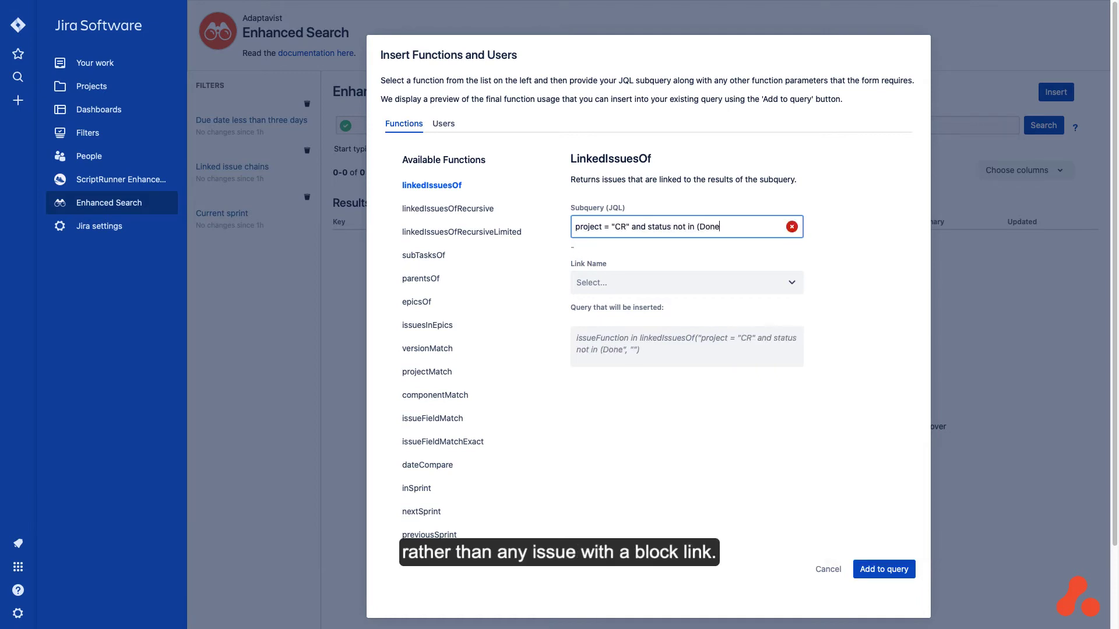
pyautogui.click(617, 283)
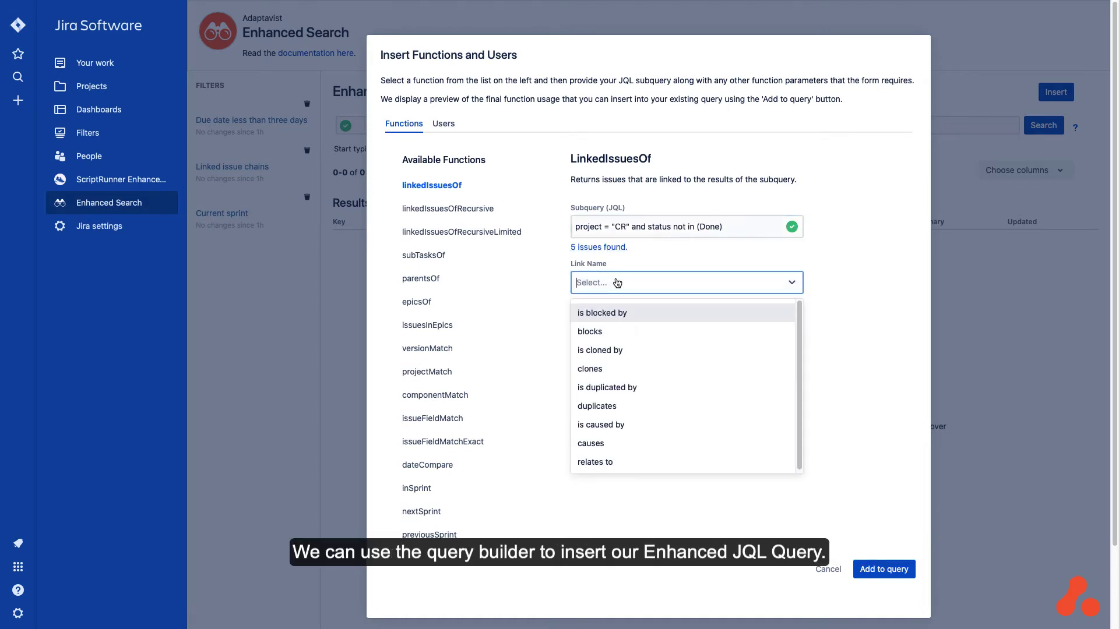
pyautogui.click(608, 331)
pyautogui.click(877, 563)
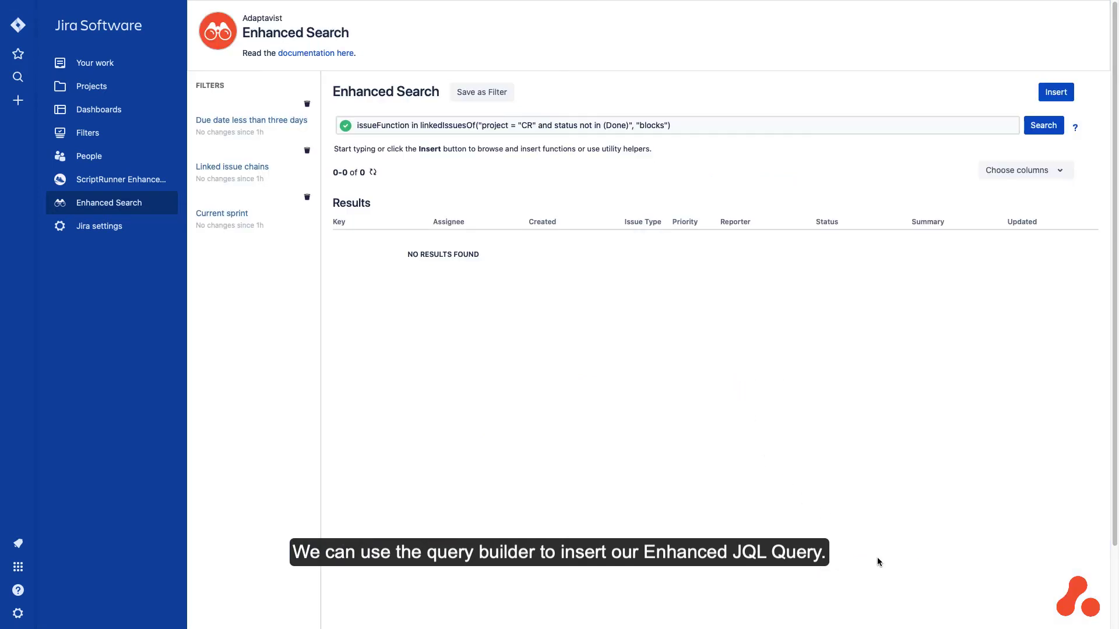
# Run the enhanced search and save it as the filter 'Has incomplete prerequisites'.
pyautogui.click(1030, 131)
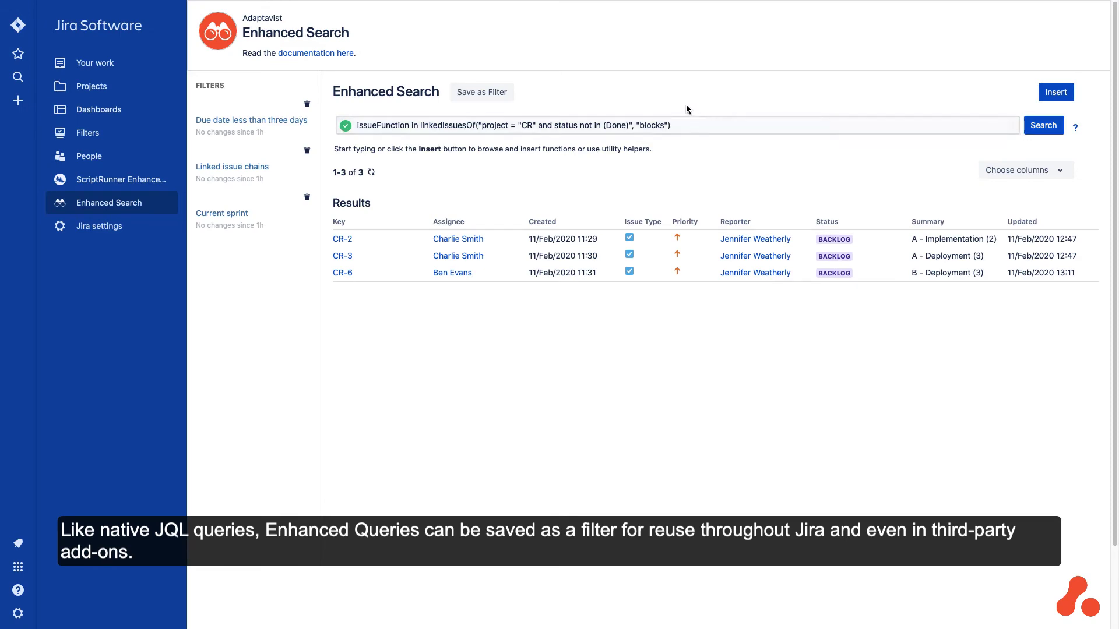
pyautogui.click(497, 96)
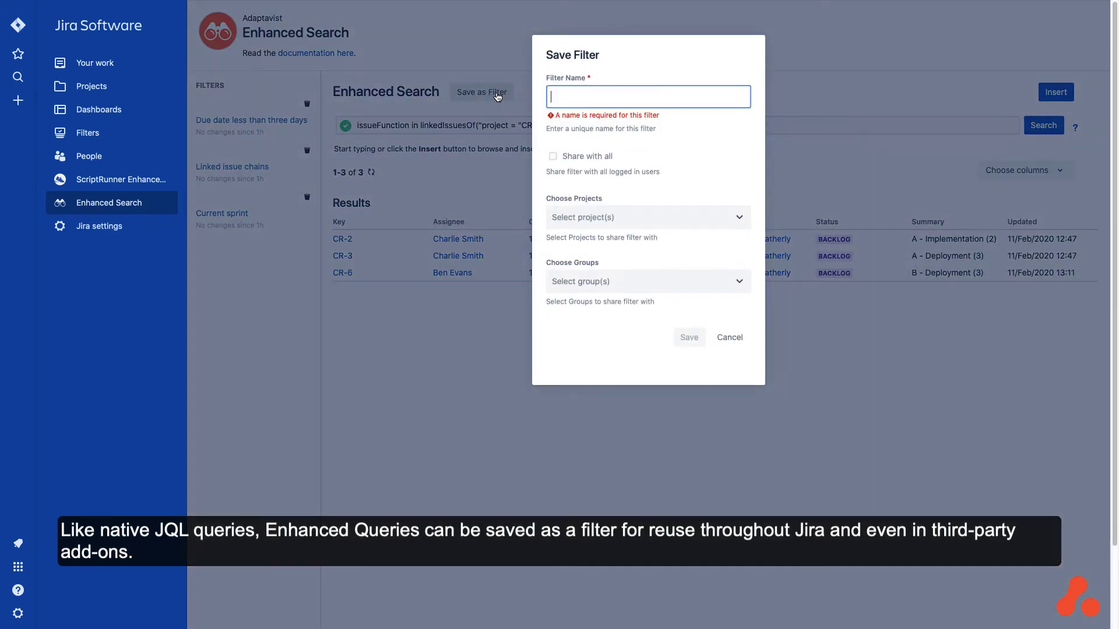
pyautogui.write('Has incomple')
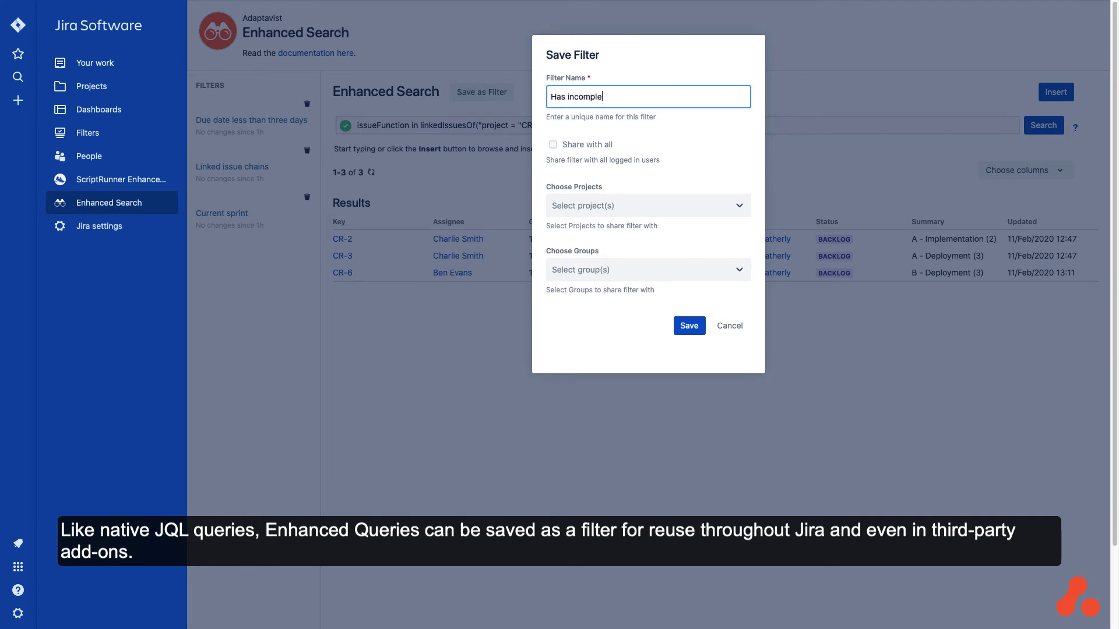
pyautogui.write('te prerequisites')
pyautogui.click(684, 326)
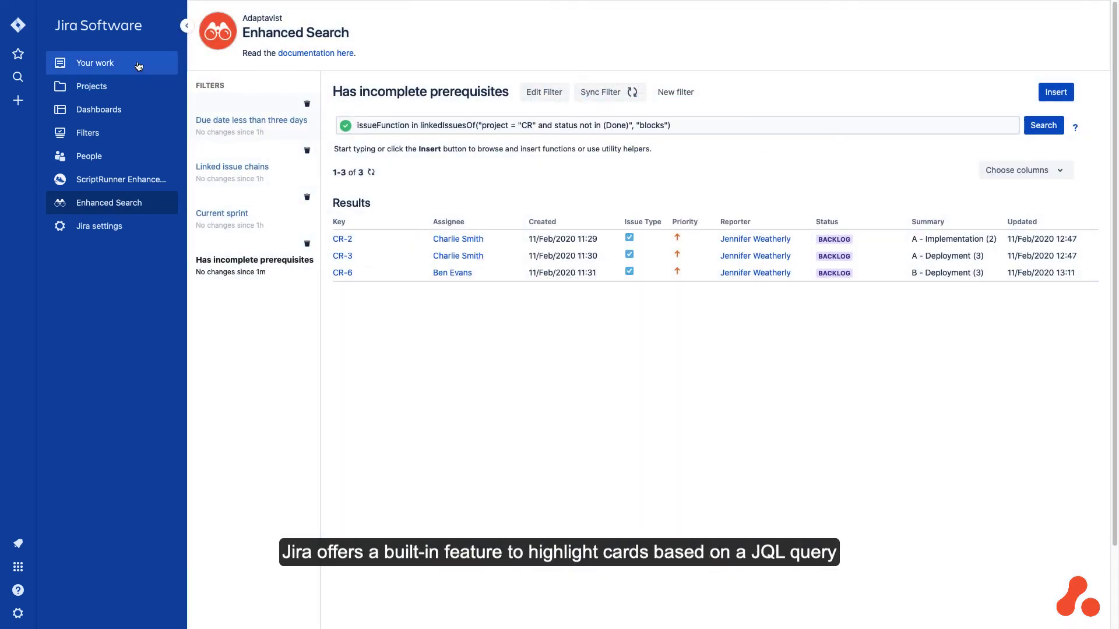
# Go to the Change Requests board settings' card colours page.
pyautogui.click(102, 64)
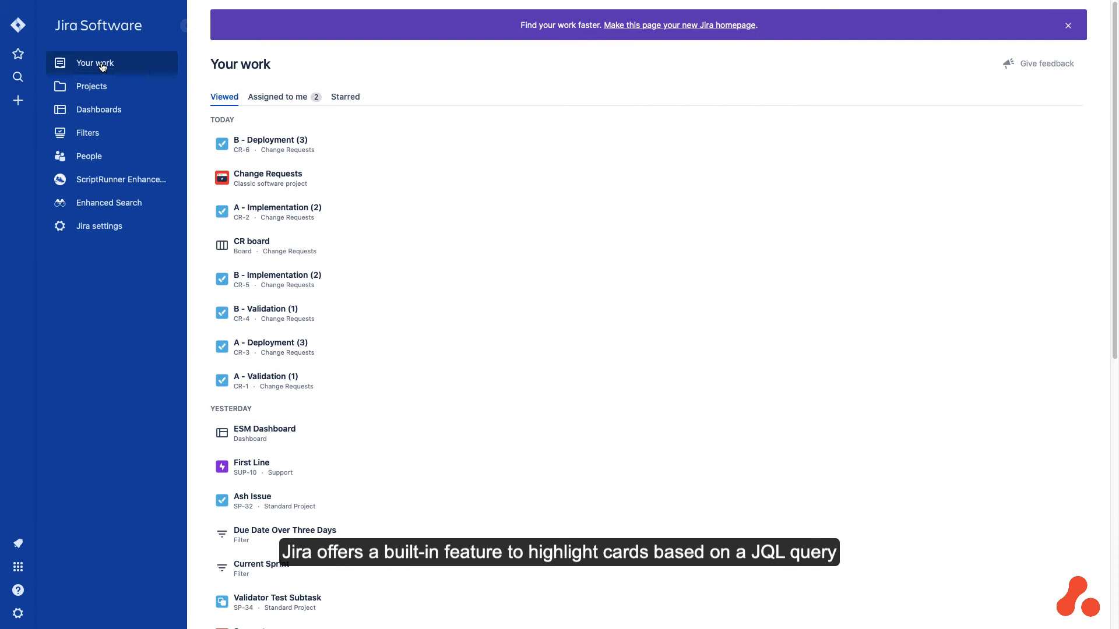
pyautogui.click(254, 175)
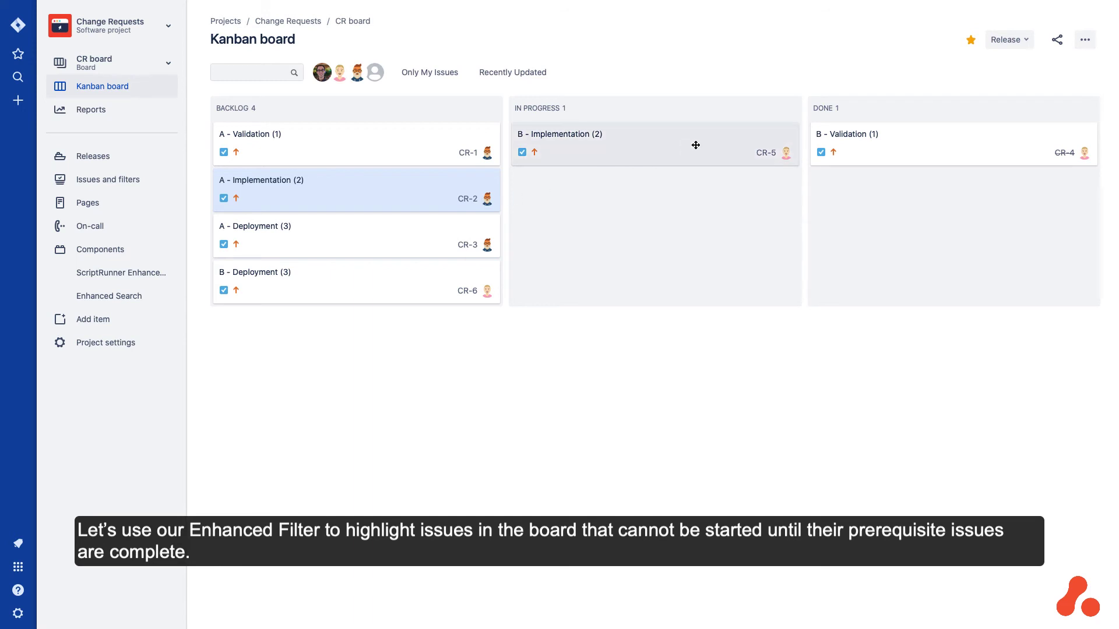
pyautogui.click(1084, 40)
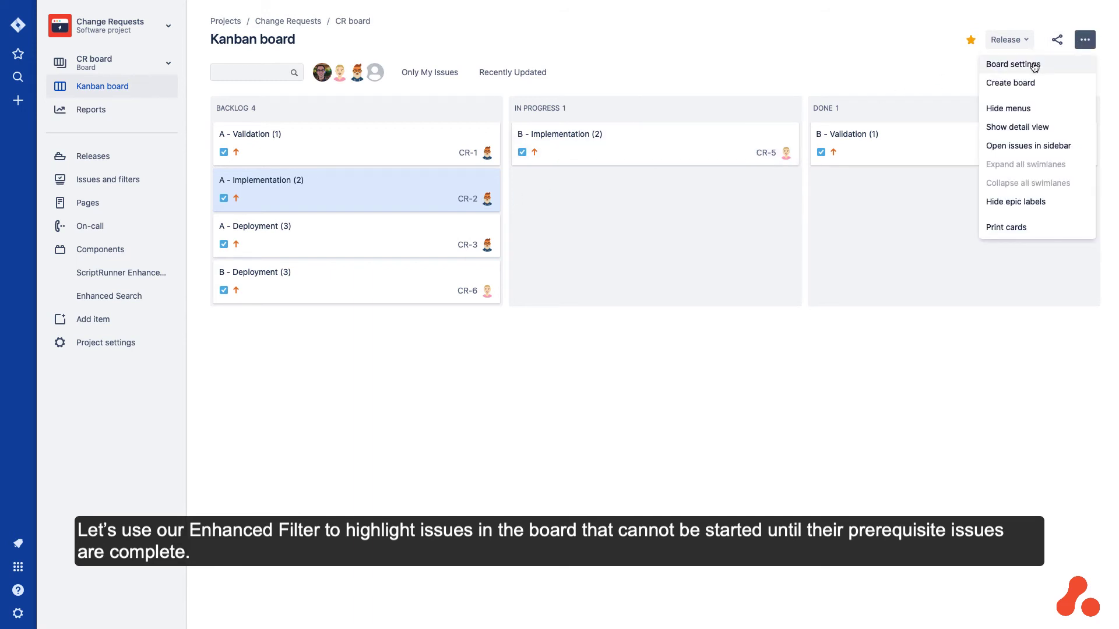
pyautogui.click(1034, 63)
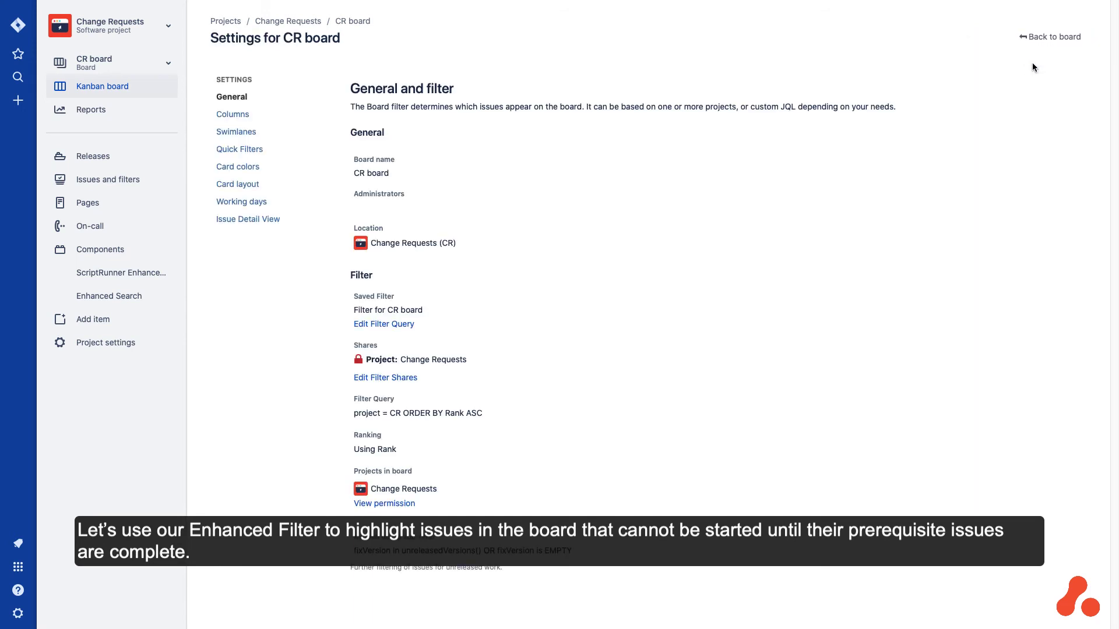
pyautogui.click(257, 168)
# Add a red card colour rule for filter = "Has incomplete prerequisites".
pyautogui.click(455, 220)
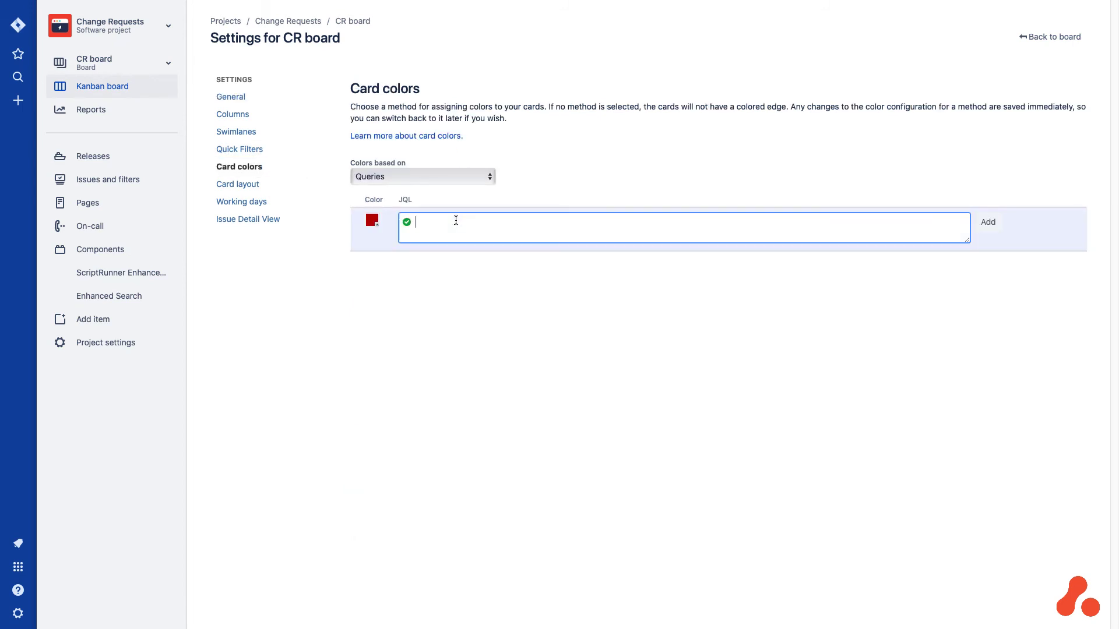
pyautogui.write('filter =')
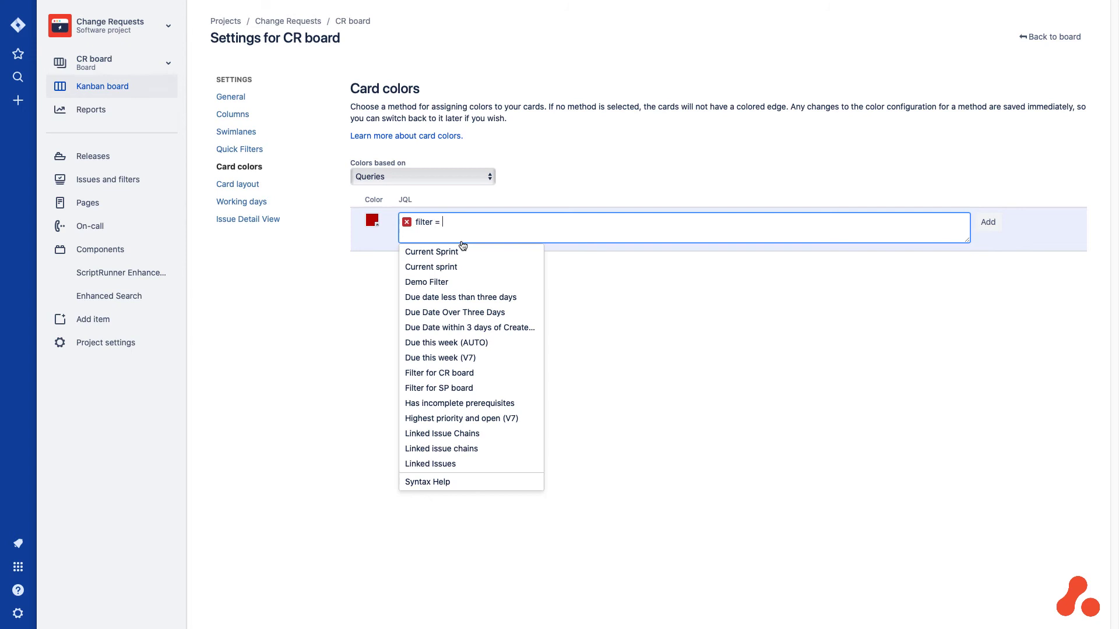
pyautogui.click(456, 402)
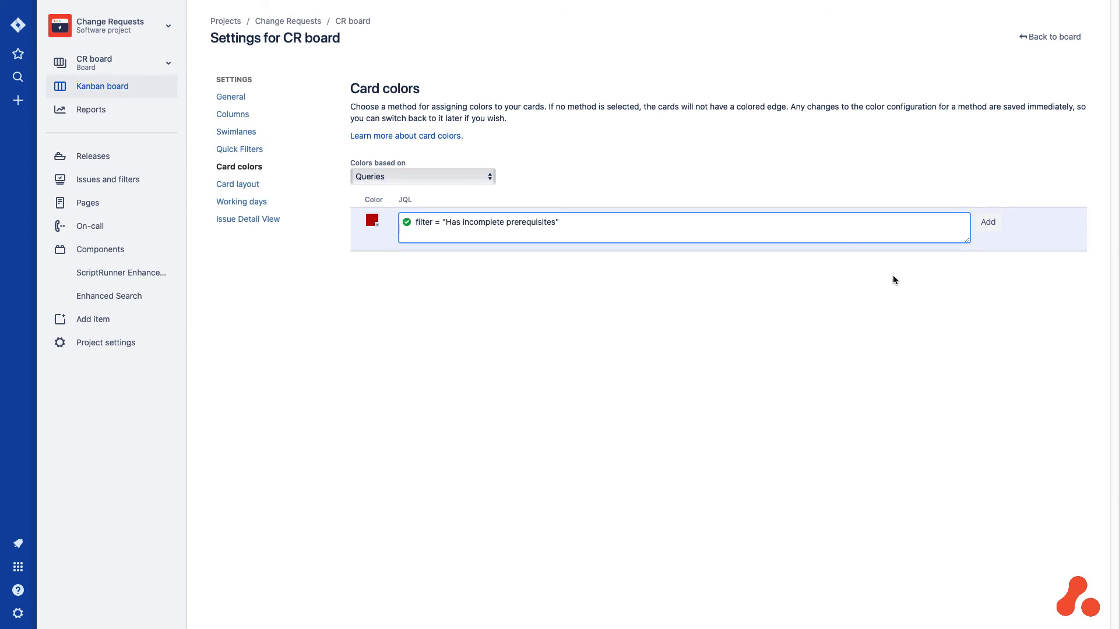
pyautogui.click(981, 228)
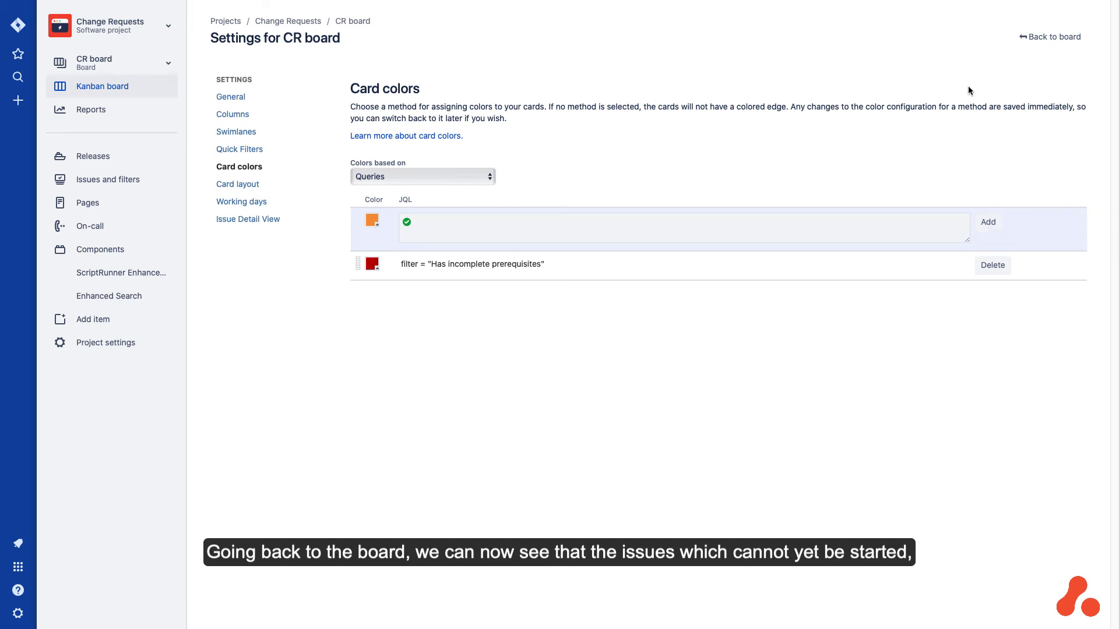
# Back on the board, set CR-5 'B - Implementation (2)' to Done.
pyautogui.click(1024, 40)
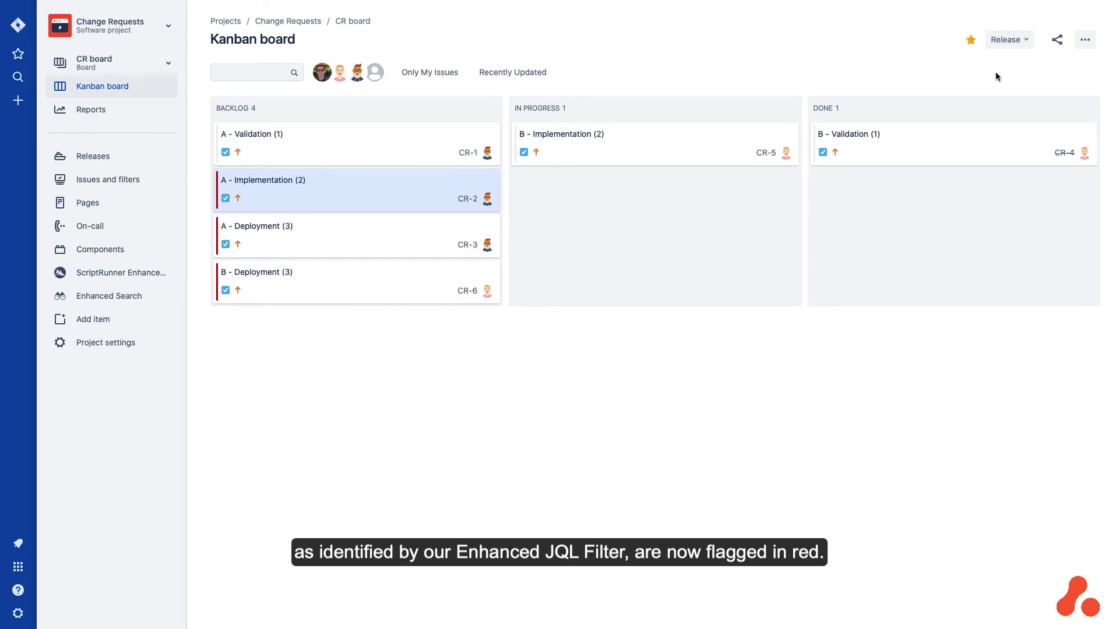
pyautogui.click(636, 152)
pyautogui.click(735, 93)
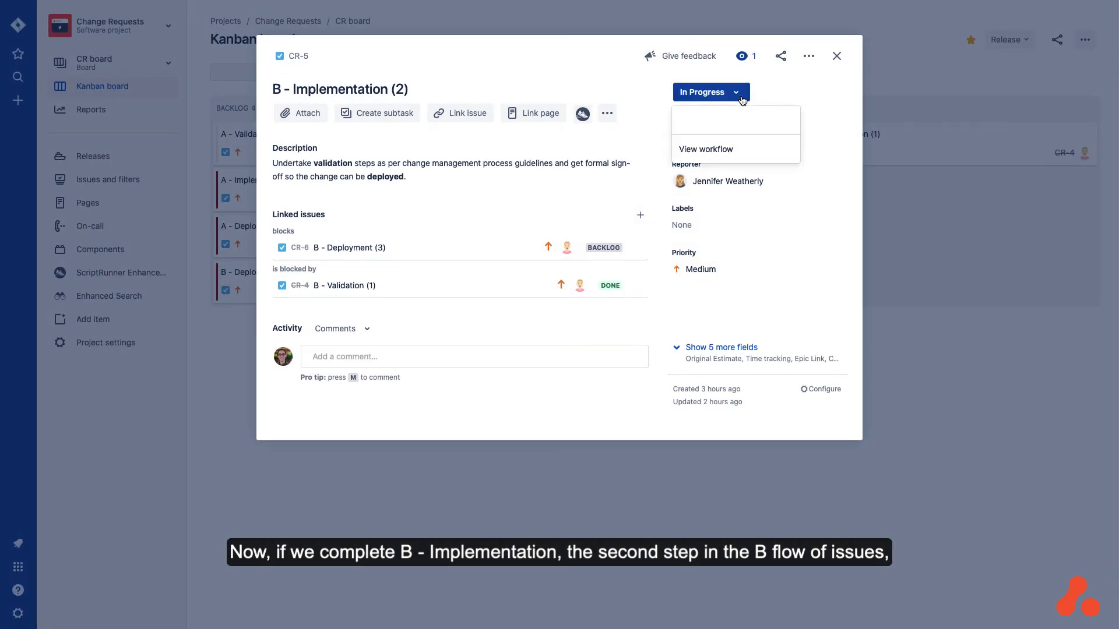
pyautogui.click(725, 138)
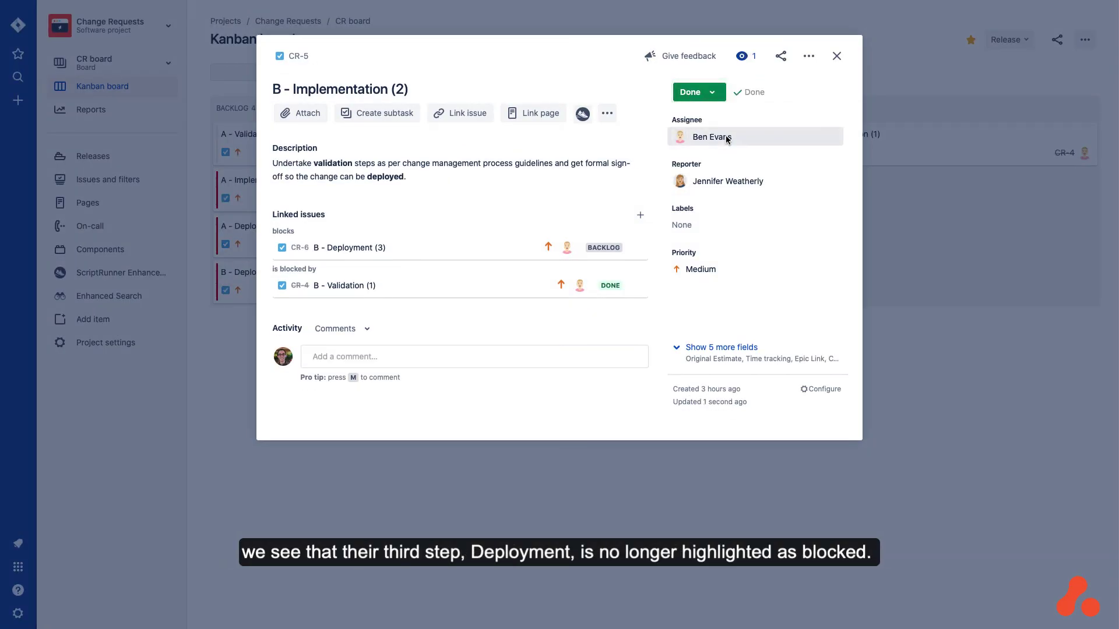
pyautogui.click(836, 56)
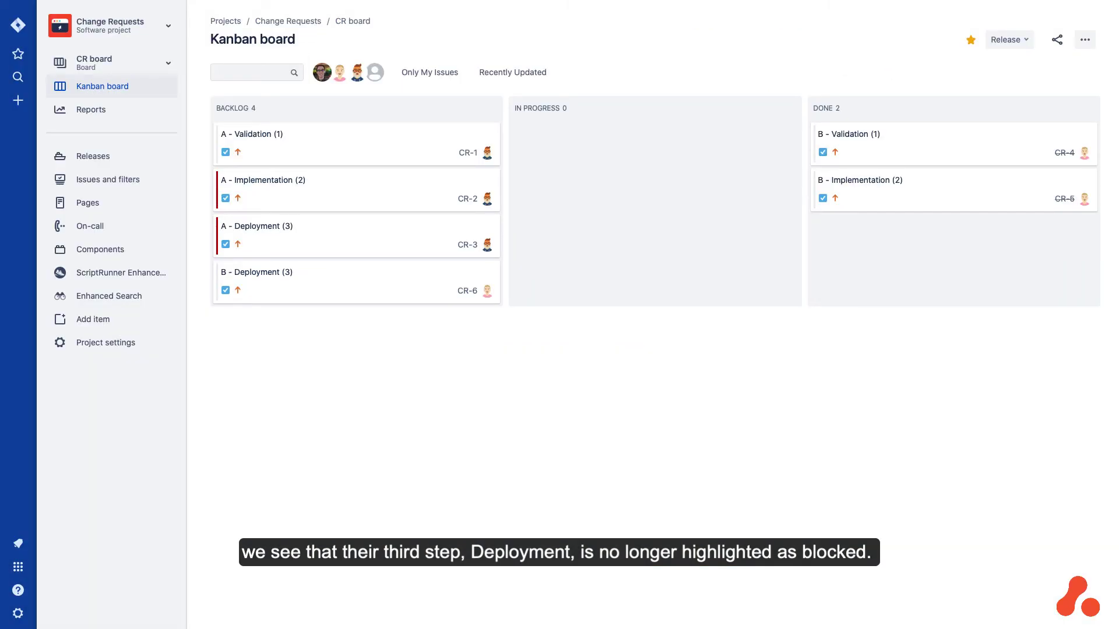